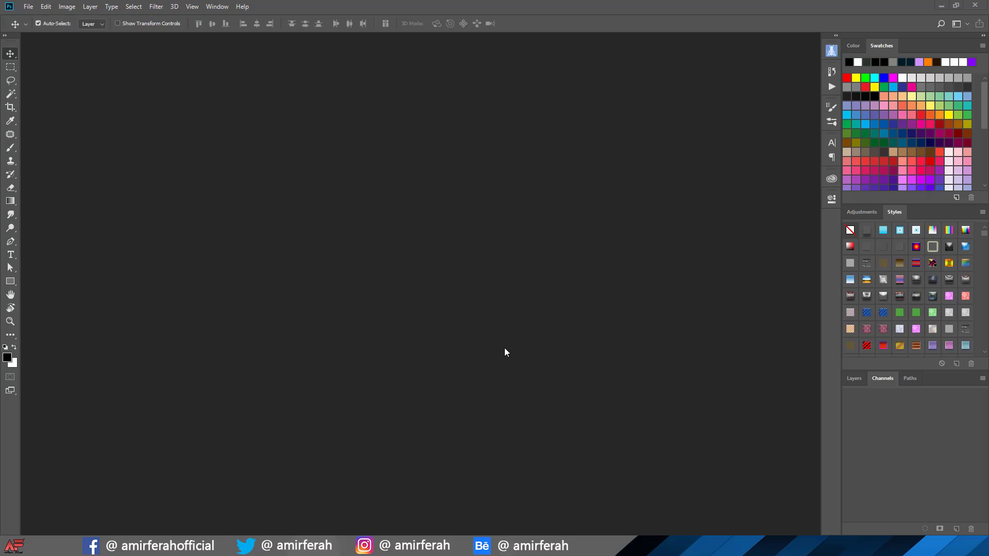
Open the beach tree photo and fit it to the window.
click(28, 6)
click(39, 30)
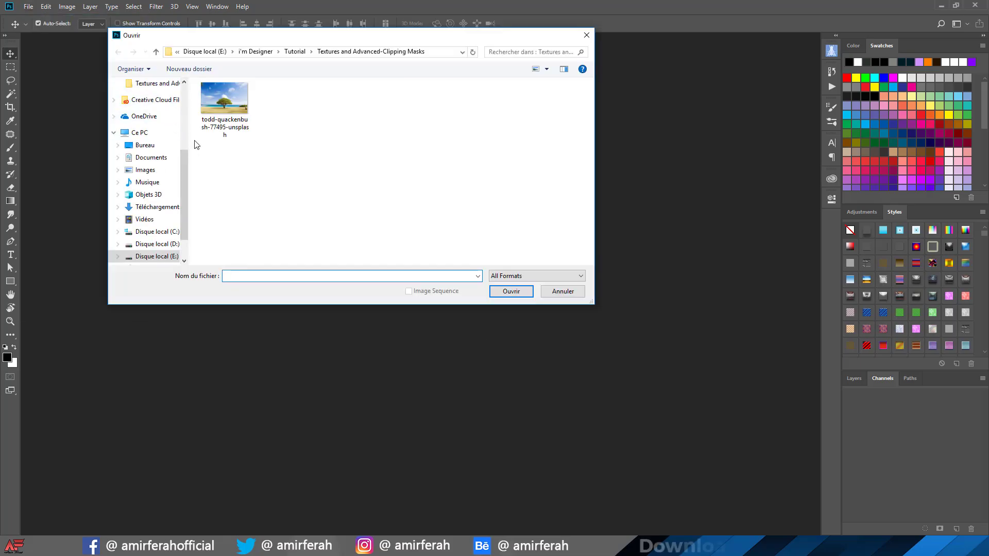
double_click(217, 120)
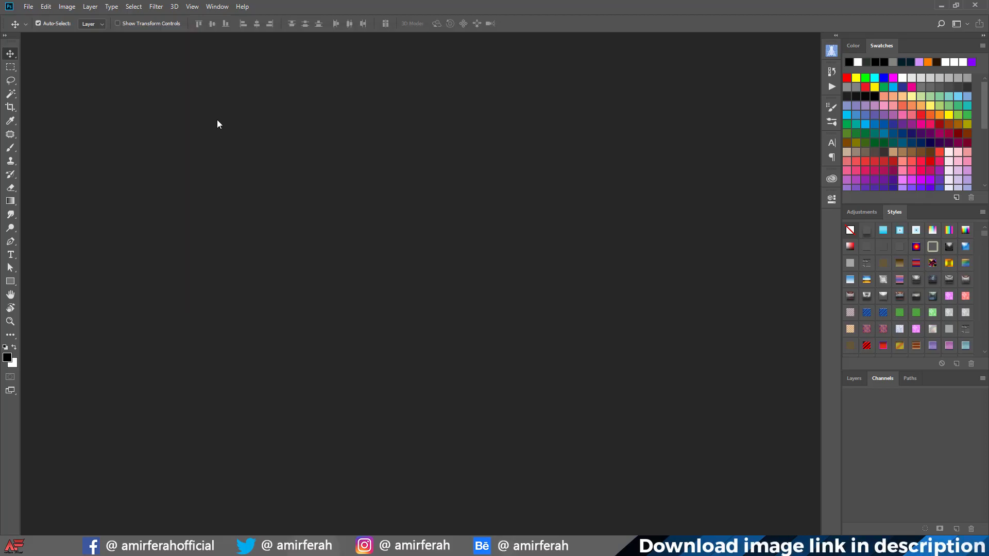
key(ctrl+0)
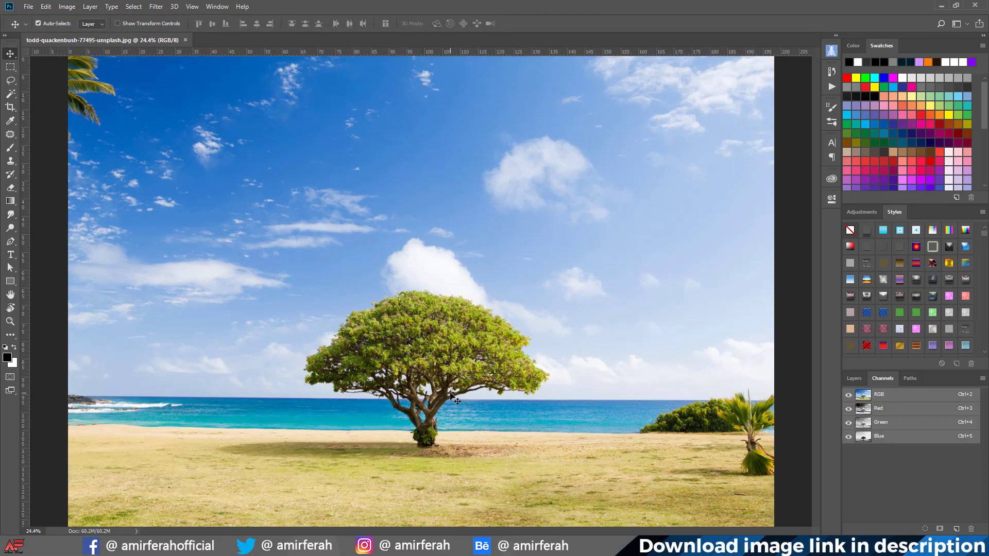
Trace a rough Polygonal Lasso selection around the whole tree.
right_click(10, 82)
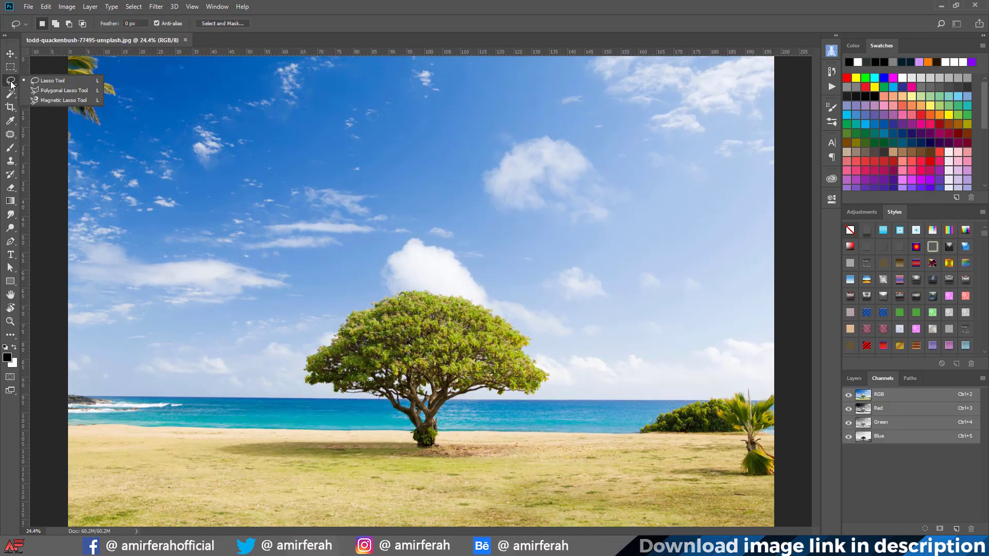
click(41, 92)
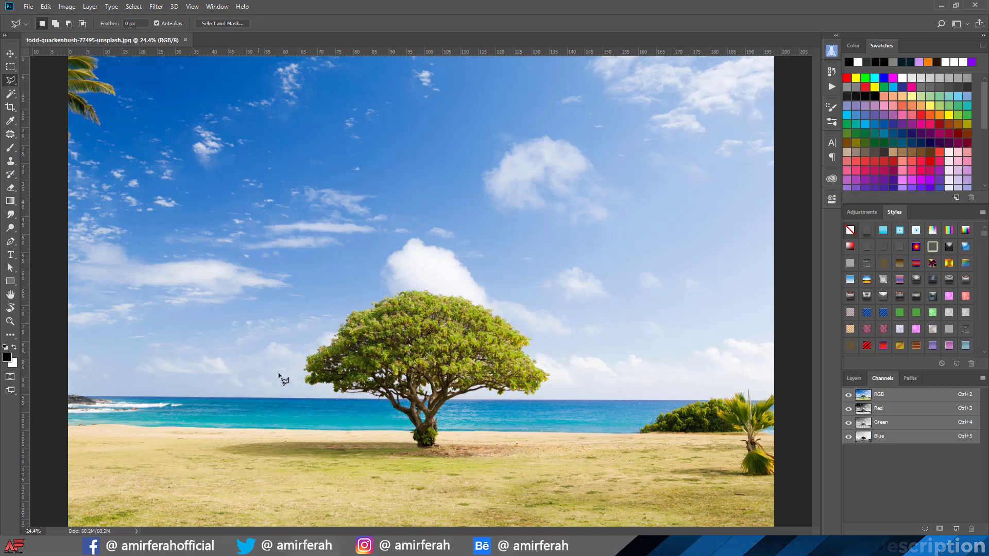
click(404, 433)
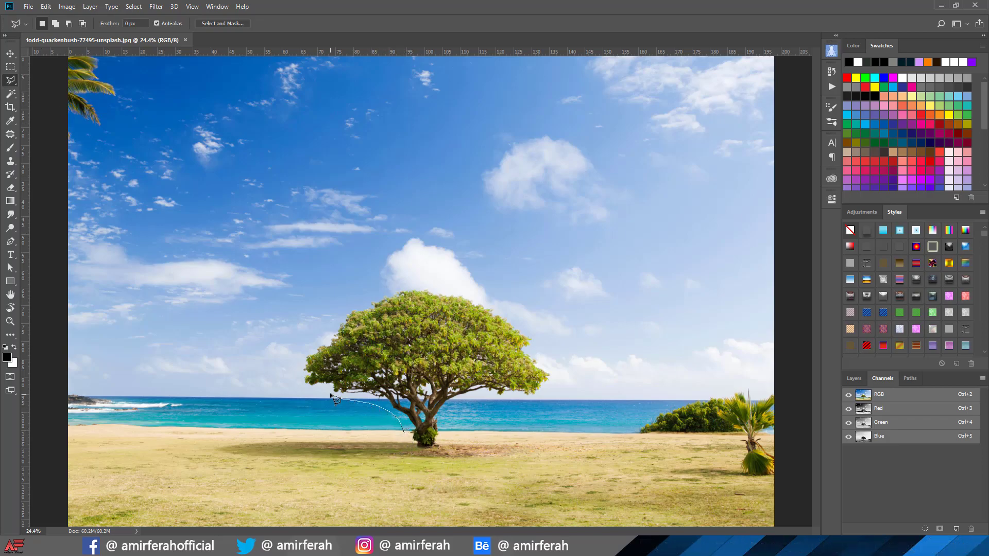
mouse_move(320, 389)
mouse_down()
mouse_move(296, 384)
mouse_move(300, 352)
mouse_move(357, 305)
mouse_move(435, 282)
mouse_move(508, 313)
mouse_move(532, 353)
mouse_move(540, 346)
mouse_move(552, 397)
mouse_move(472, 398)
mouse_move(426, 454)
mouse_move(405, 432)
mouse_up()
scroll(428, 418, up, 3)
scroll(446, 419, up, 1)
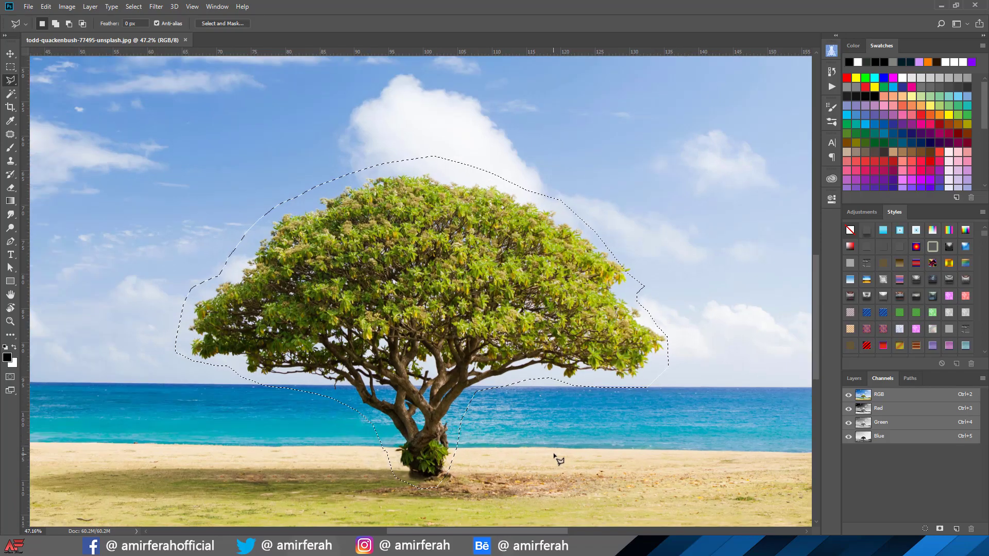
click(854, 378)
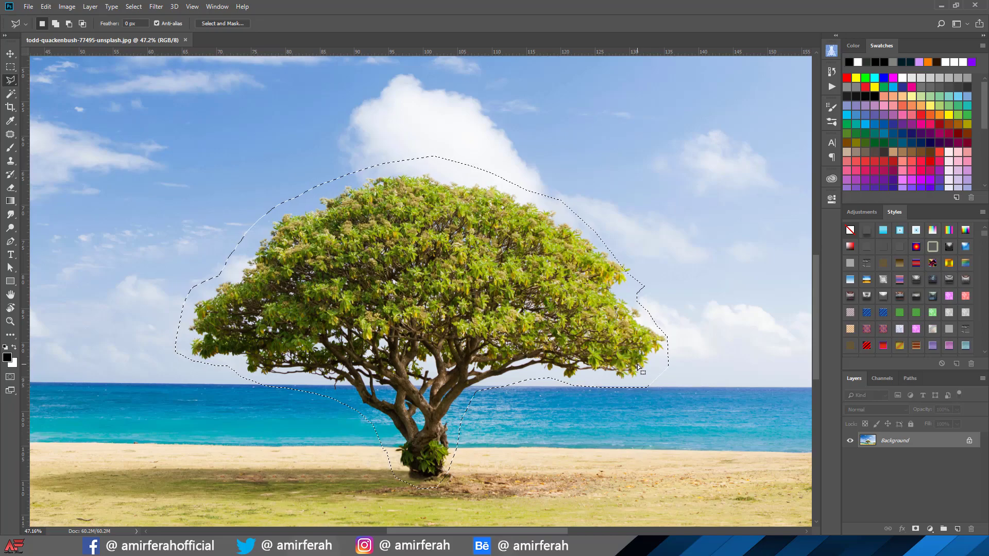
Mask the layer to the tree selection and set up a 25 px round brush with 93 hardness.
click(915, 529)
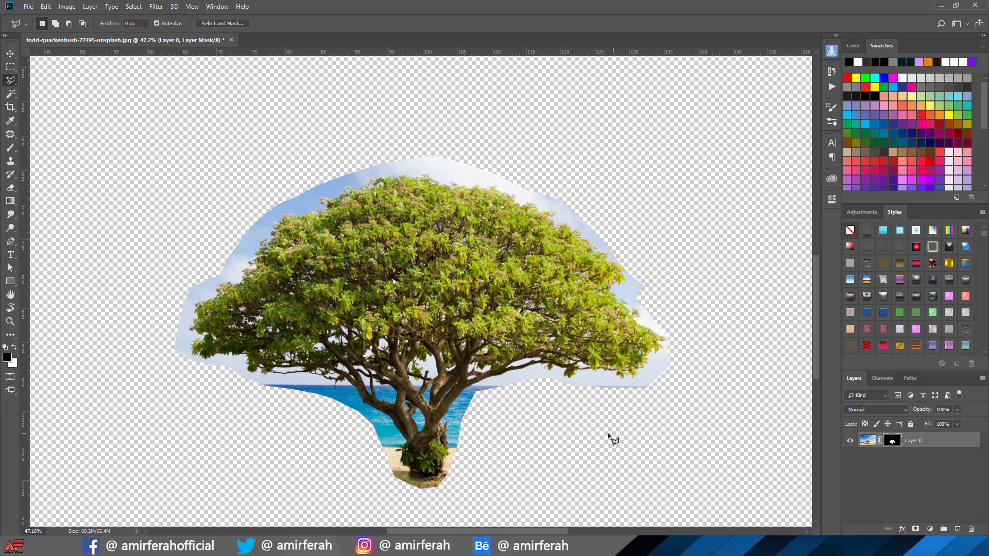
click(10, 152)
right_click(120, 181)
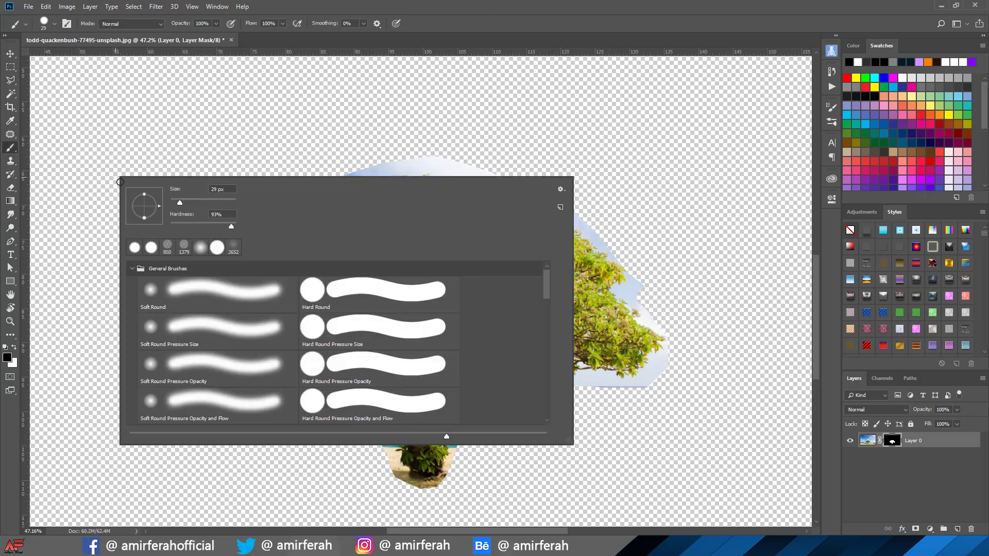
click(138, 248)
drag(181, 203, 178, 203)
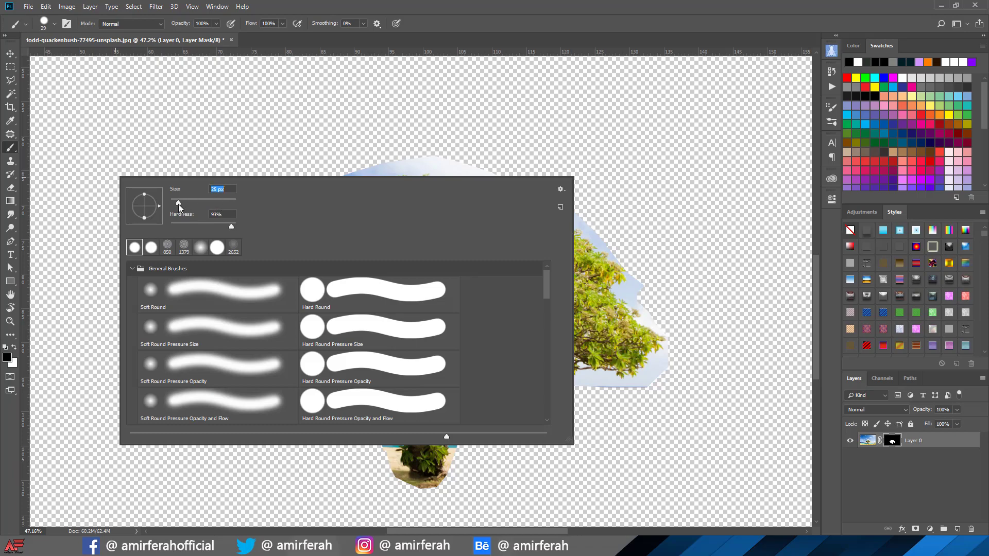
click(218, 214)
text(93)
key(Return)
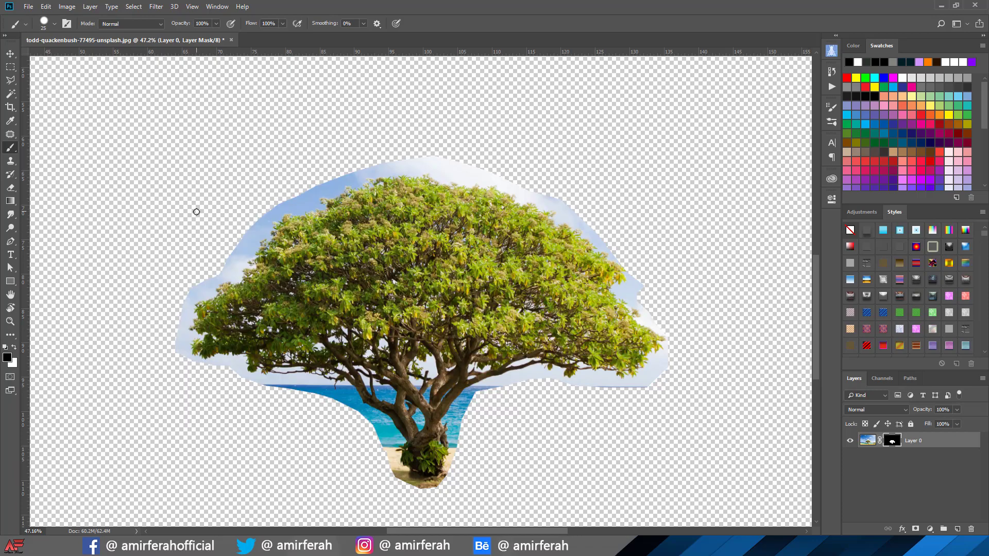
Paint black on the mask to hide the trunk's base and right edge.
click(8, 358)
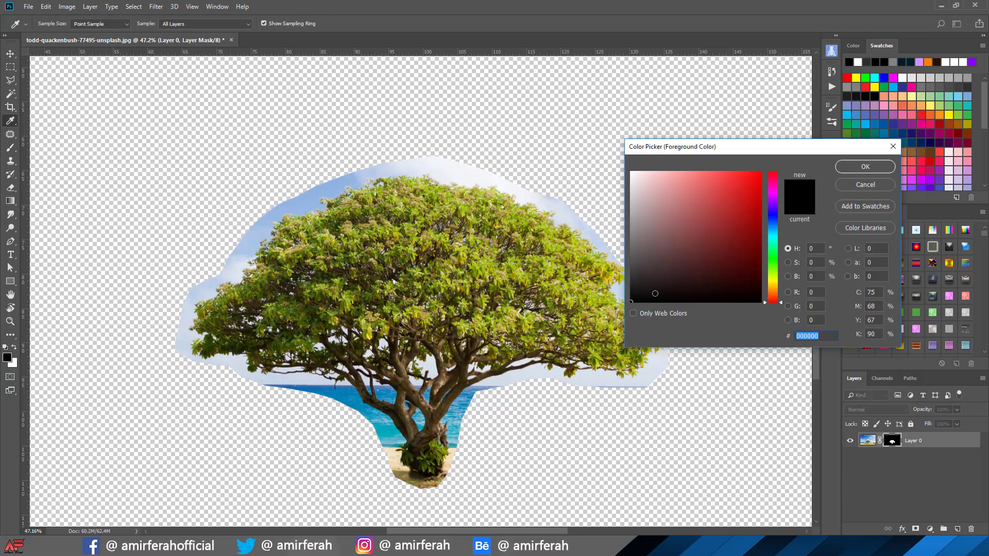
key(Left)
click(865, 167)
scroll(481, 421, up, 4)
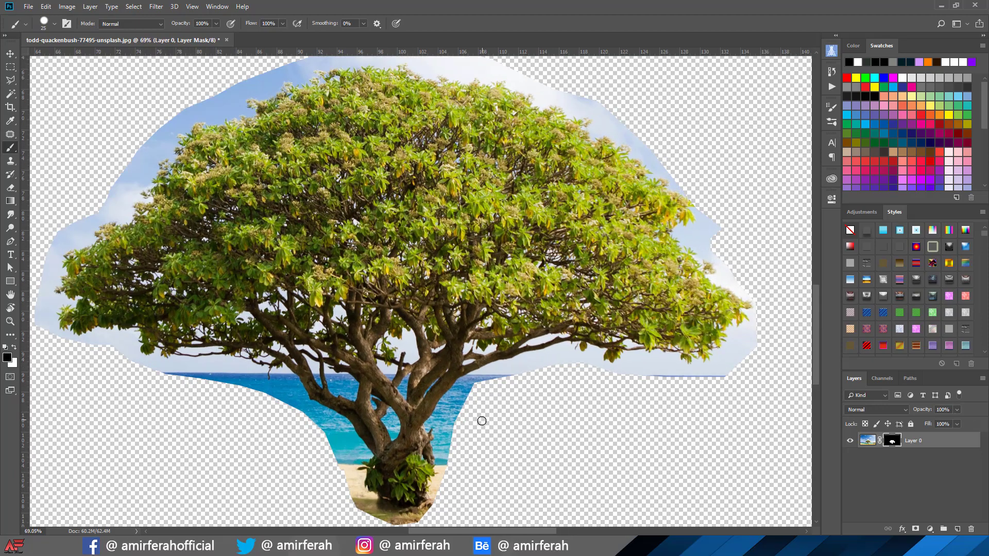
scroll(478, 435, down, 4)
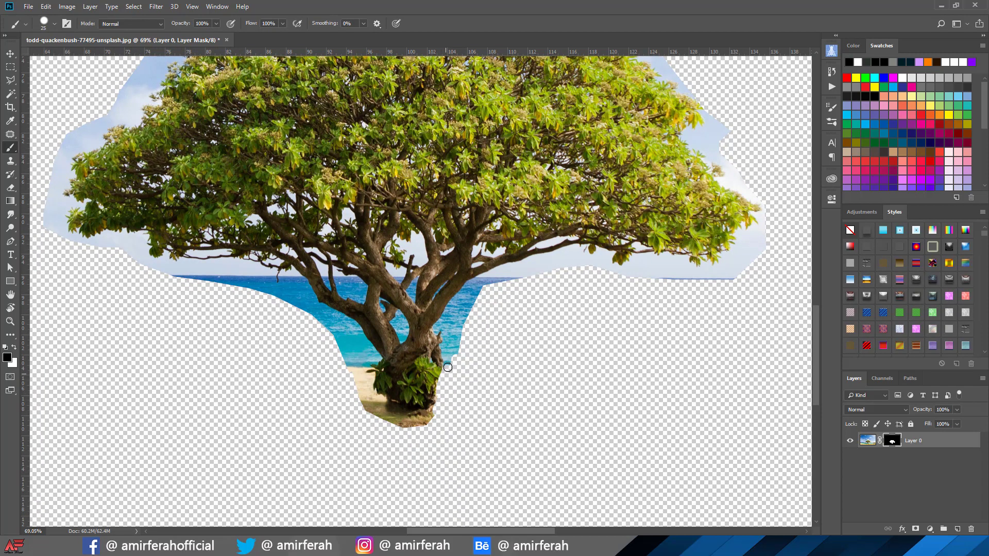
mouse_move(451, 355)
mouse_down()
mouse_move(438, 399)
mouse_move(417, 425)
mouse_move(399, 427)
mouse_move(430, 412)
mouse_move(384, 418)
mouse_move(344, 370)
mouse_move(402, 416)
mouse_move(349, 390)
mouse_move(434, 414)
mouse_move(378, 393)
mouse_move(367, 367)
mouse_move(354, 380)
mouse_move(346, 355)
mouse_move(362, 358)
mouse_move(340, 345)
mouse_move(363, 360)
mouse_move(358, 351)
mouse_move(329, 328)
mouse_move(377, 357)
mouse_move(339, 332)
mouse_move(378, 372)
mouse_move(381, 394)
mouse_up()
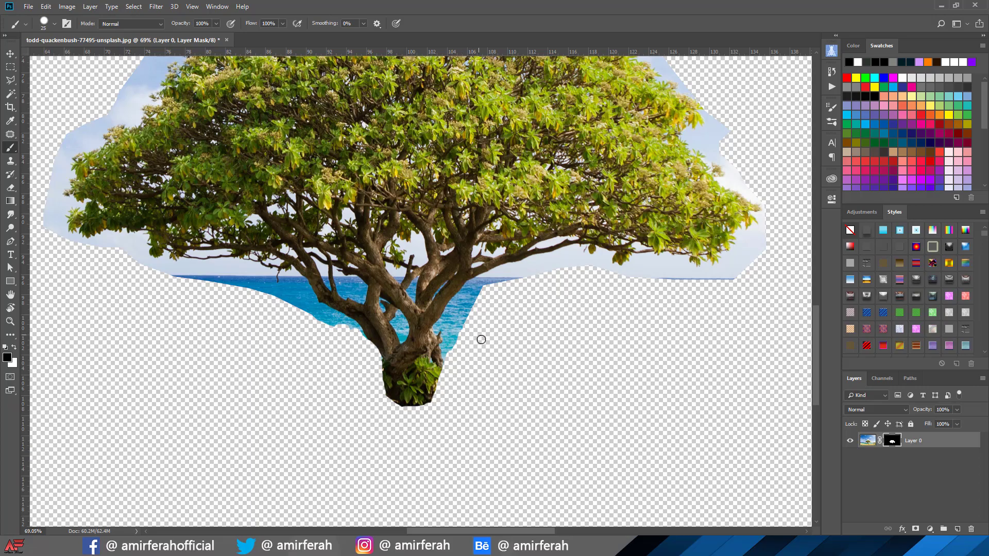
mouse_move(518, 307)
mouse_down()
mouse_move(535, 327)
mouse_move(536, 384)
mouse_up()
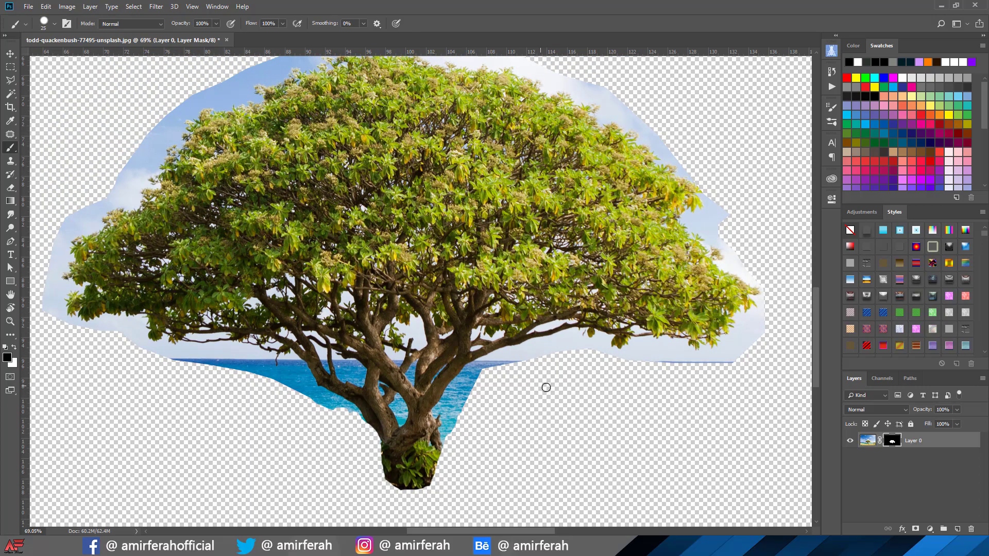
click(929, 529)
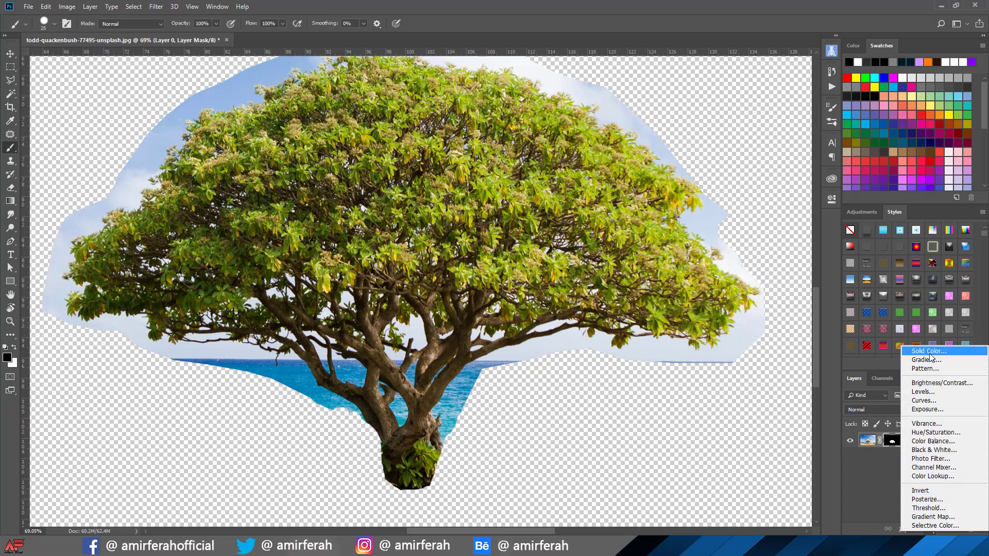
Add a white Solid Color fill layer and move it below the tree layer.
click(921, 351)
drag(677, 192, 631, 171)
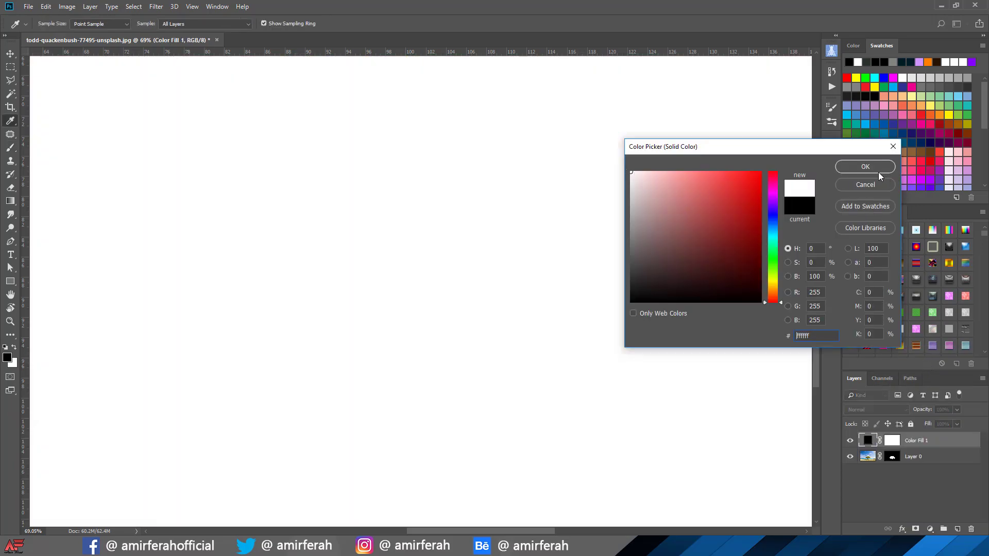
click(865, 166)
drag(873, 437, 864, 474)
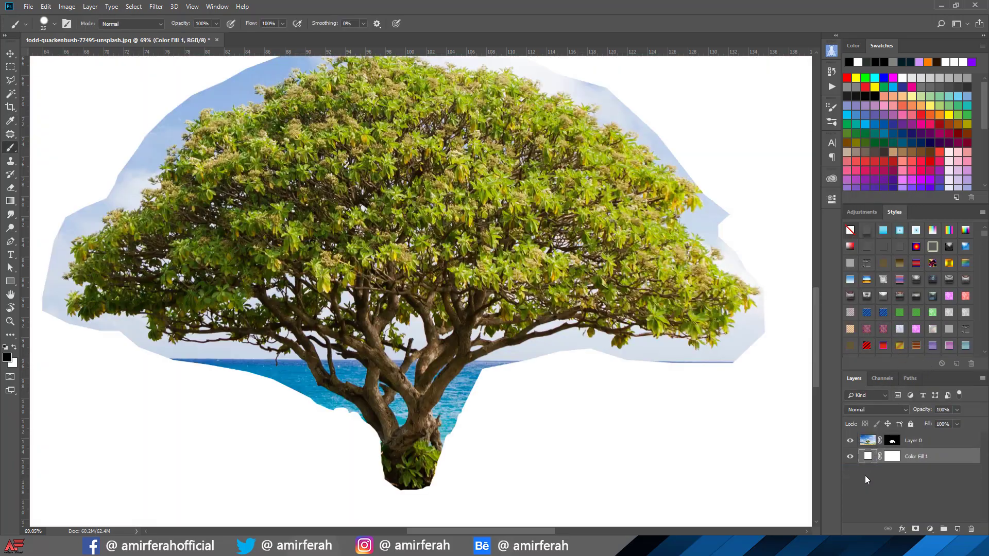
scroll(554, 387, down, 2)
scroll(554, 387, up, 1)
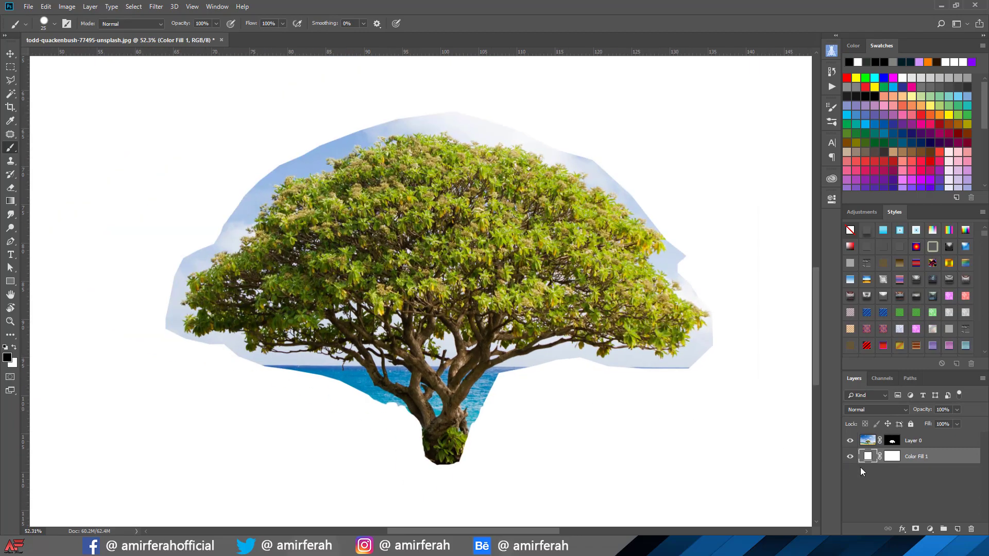
click(868, 442)
click(882, 378)
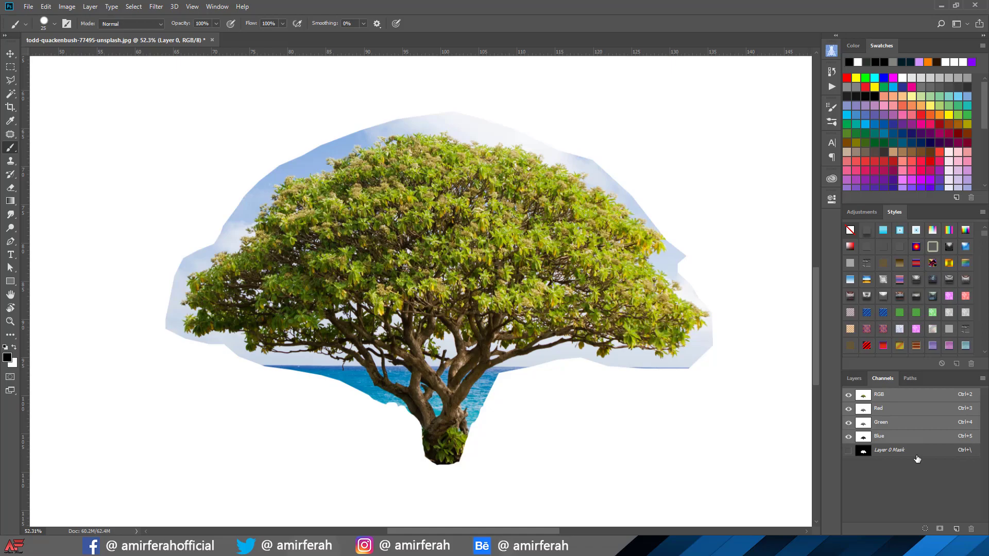
From the Blue channel, run Calculations with Linear Light into a new Alpha 1 channel.
key(ctrl+5)
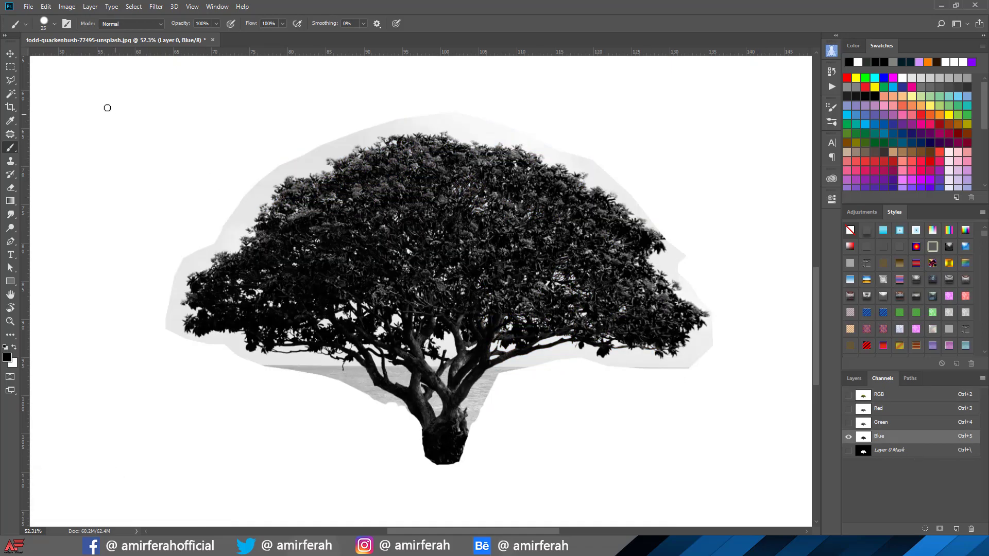
click(67, 6)
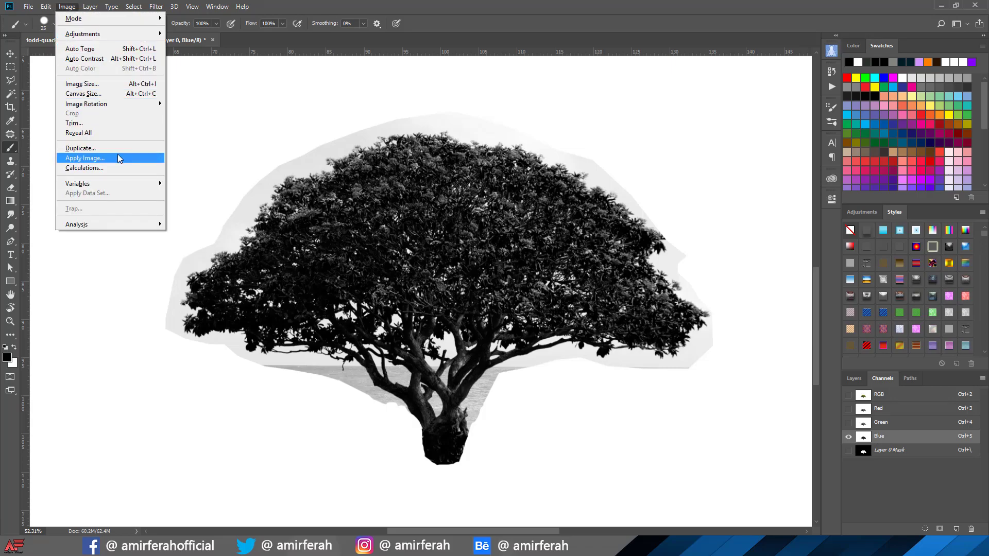
click(123, 170)
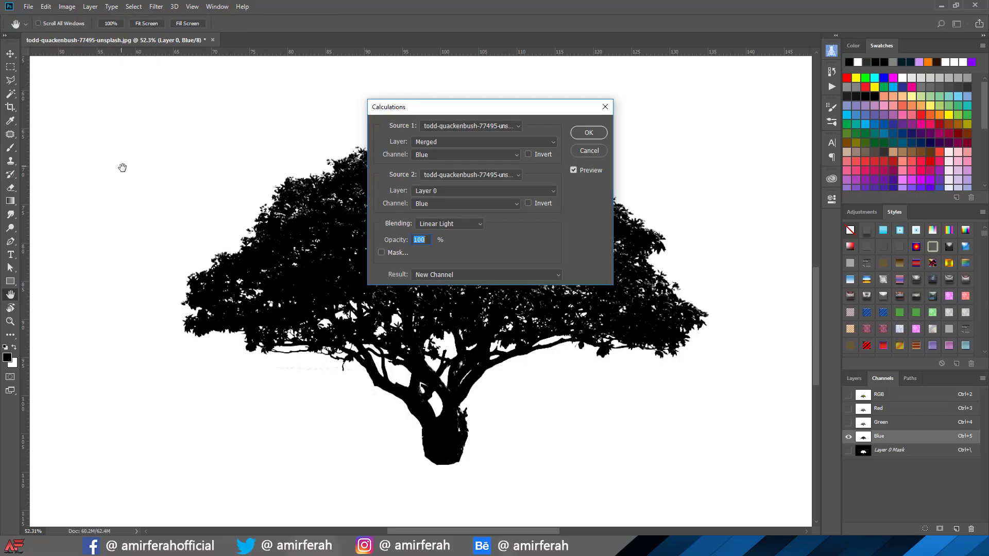
click(451, 229)
click(454, 392)
click(587, 133)
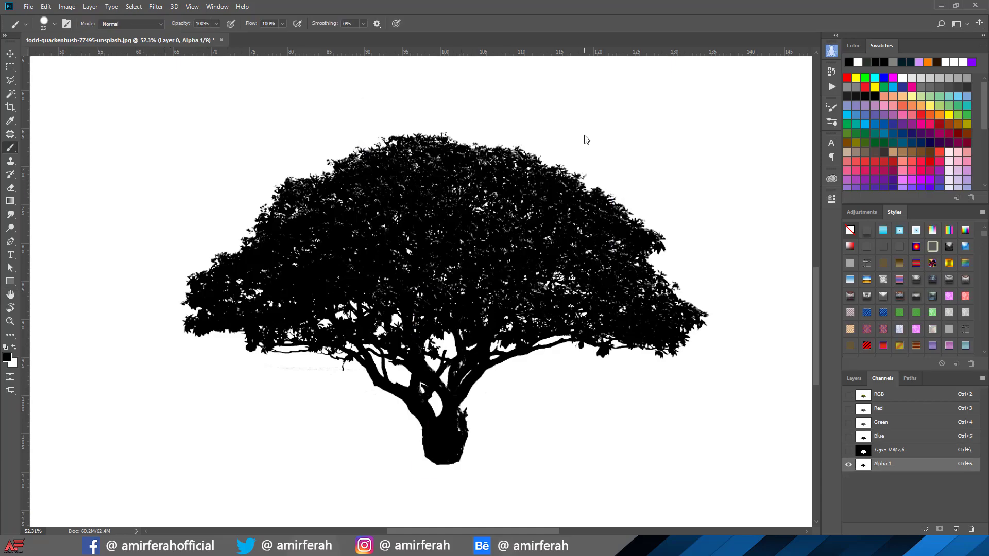
key(b)
Select all of the Alpha 1 silhouette channel and copy it.
scroll(664, 454, down, 2)
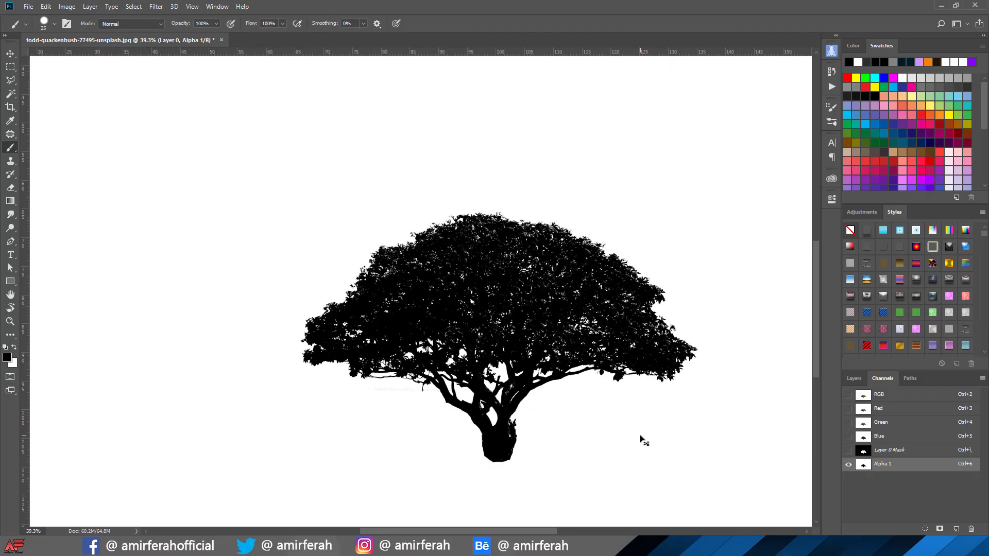
scroll(616, 426, down, 2)
scroll(611, 426, down, 2)
key(ctrl+a)
scroll(611, 426, up, 1)
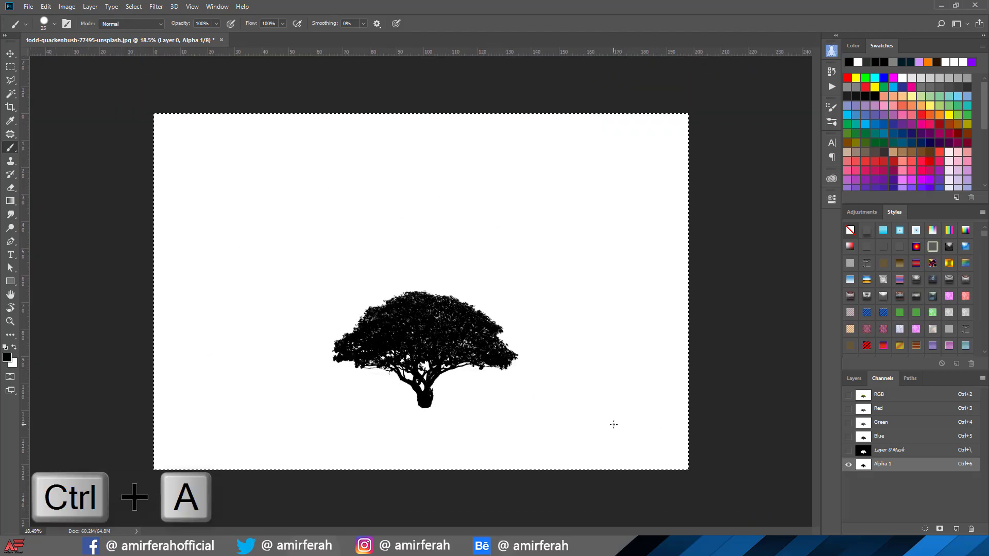
key(ctrl+c)
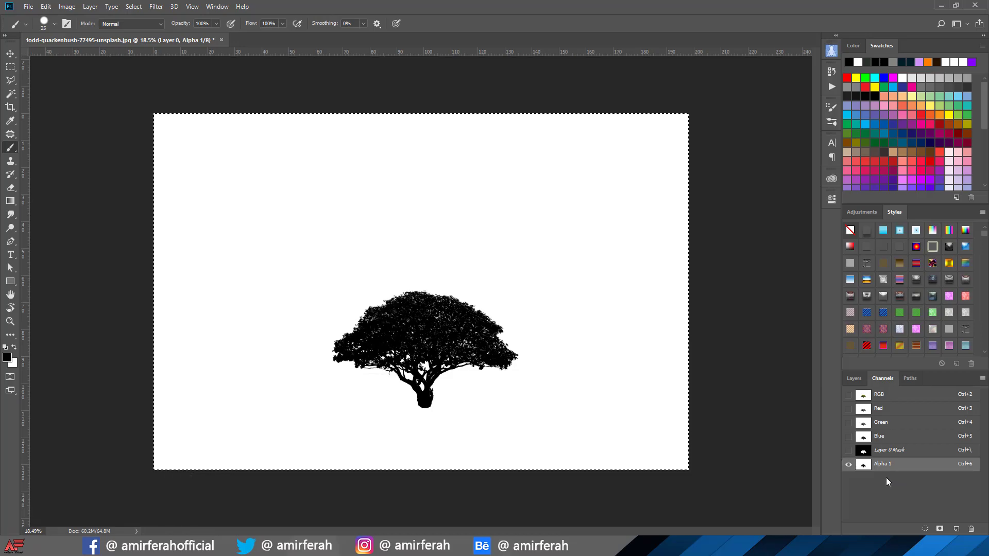
Return to the RGB composite and paste the black tree silhouette onto a new Layer 1.
click(864, 398)
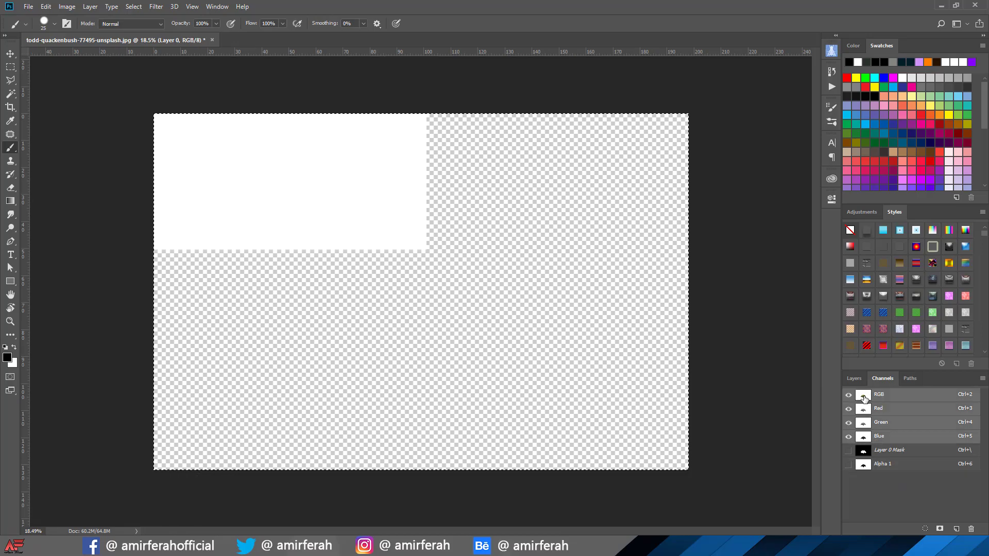
click(854, 378)
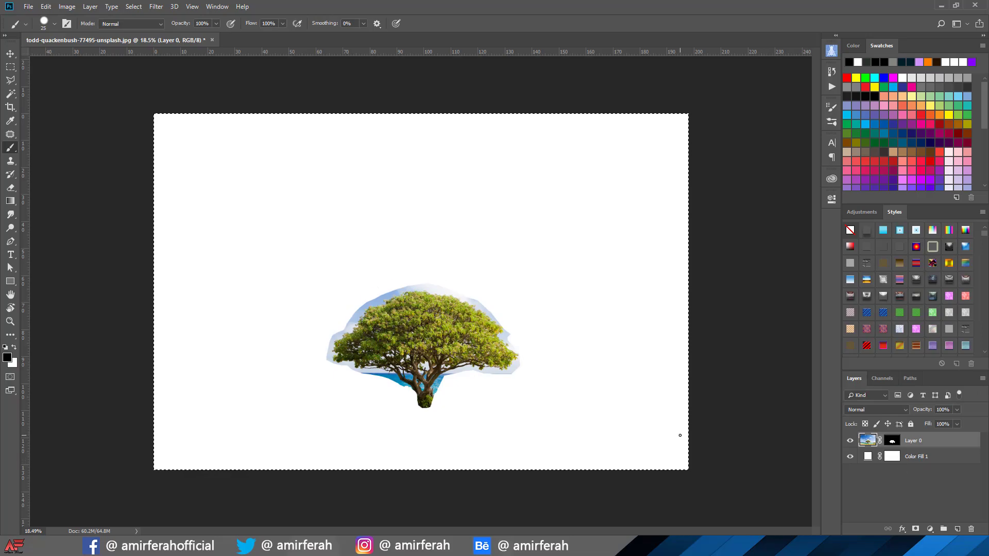
key(ctrl+0)
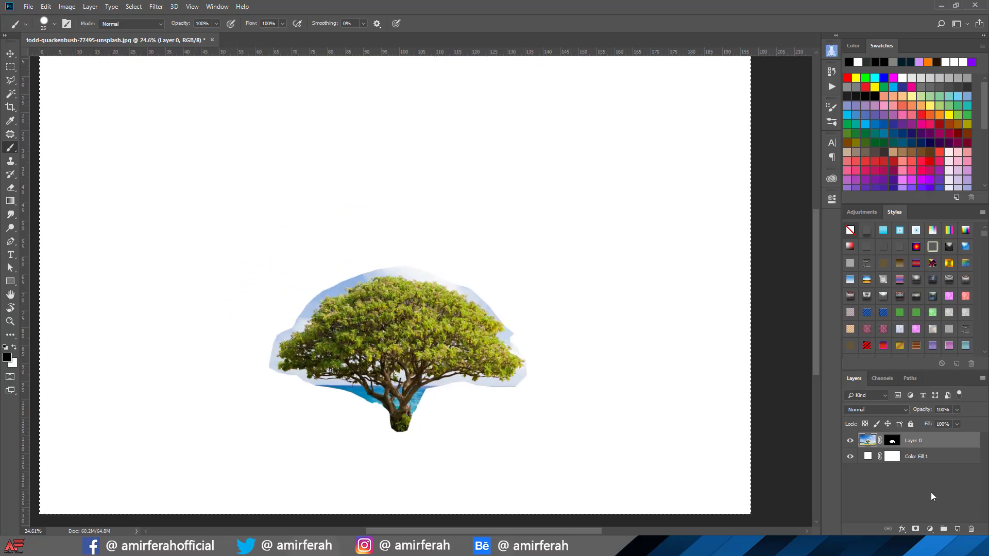
click(956, 529)
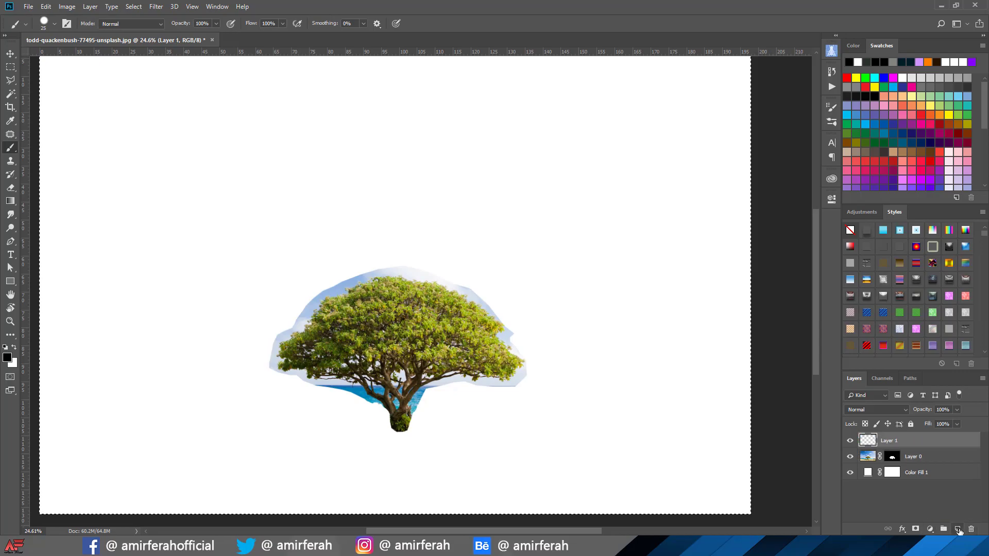
key(ctrl+v)
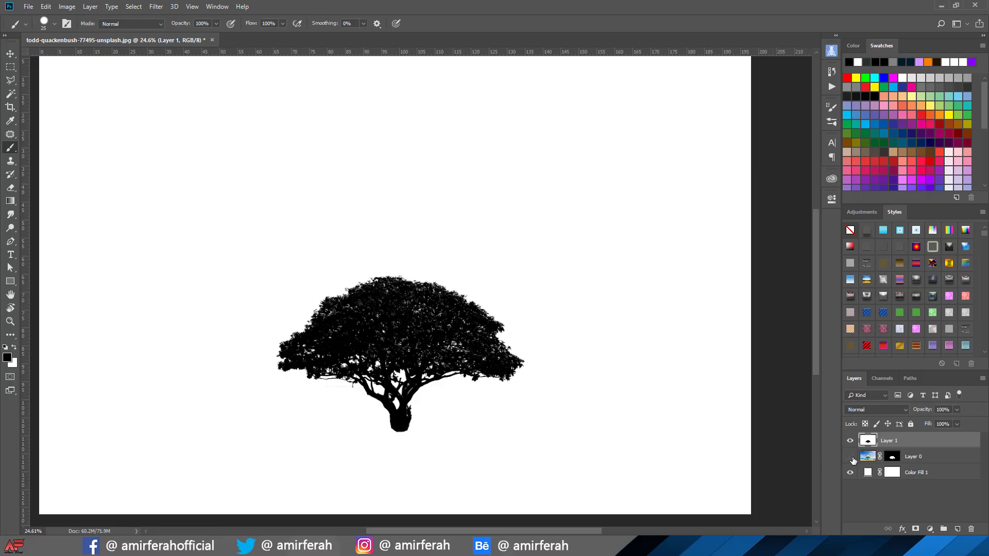
scroll(453, 422, up, 2)
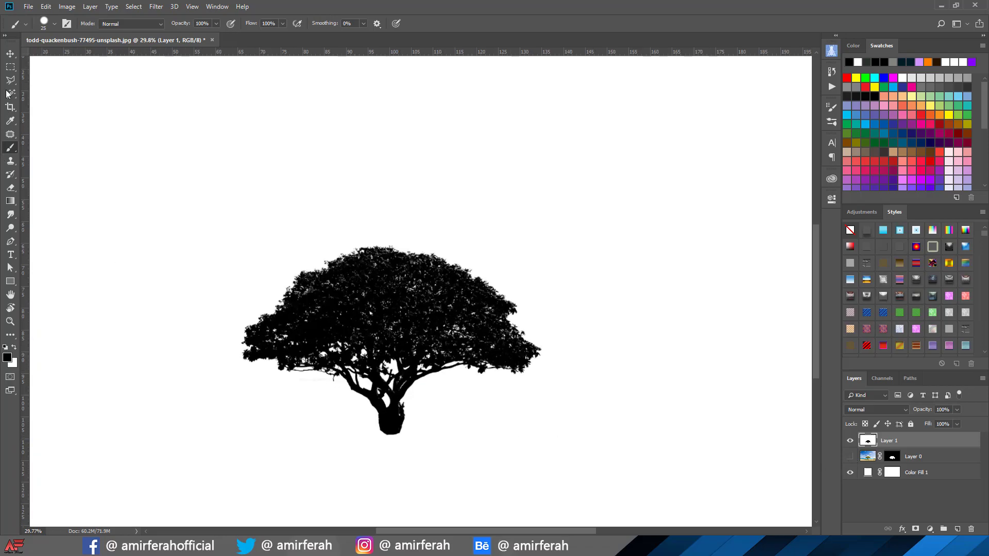
click(10, 54)
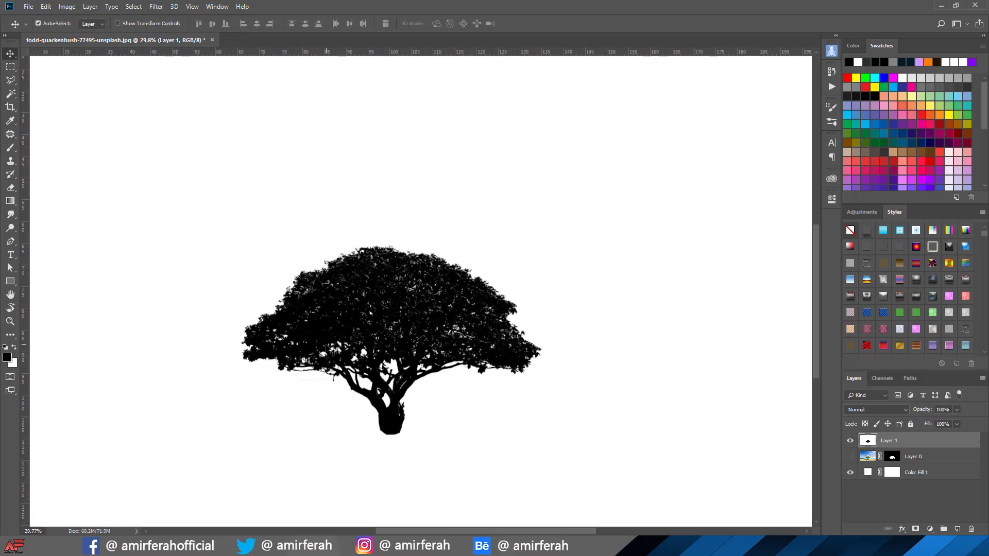
Type the word 'Tree' as a Longhaul 200 pt text layer.
click(11, 254)
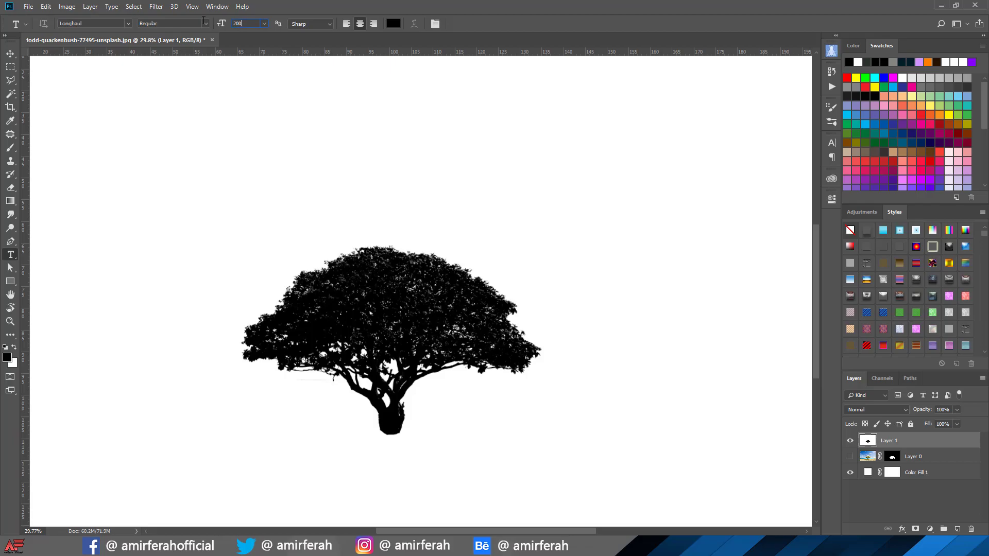
click(337, 231)
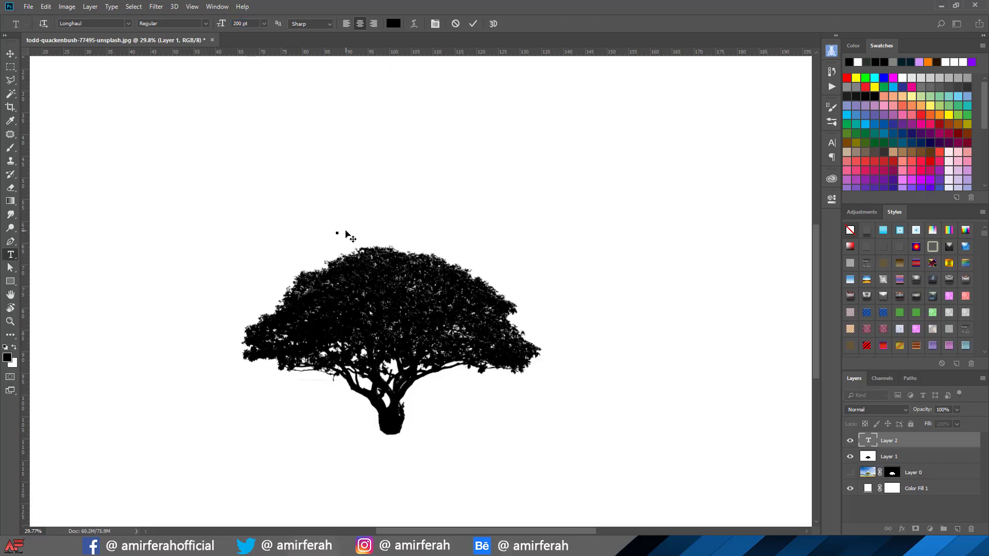
text(T)
text(ree)
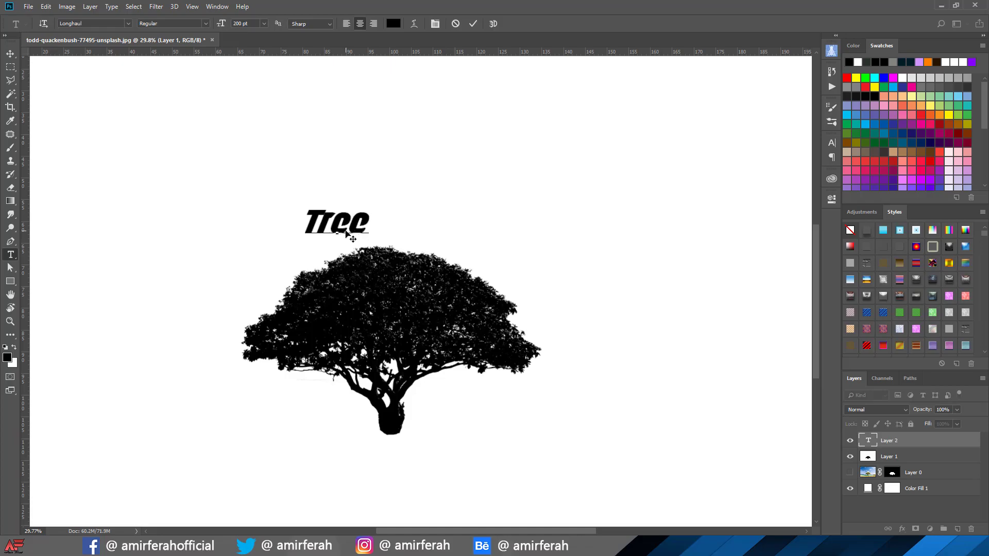
click(473, 24)
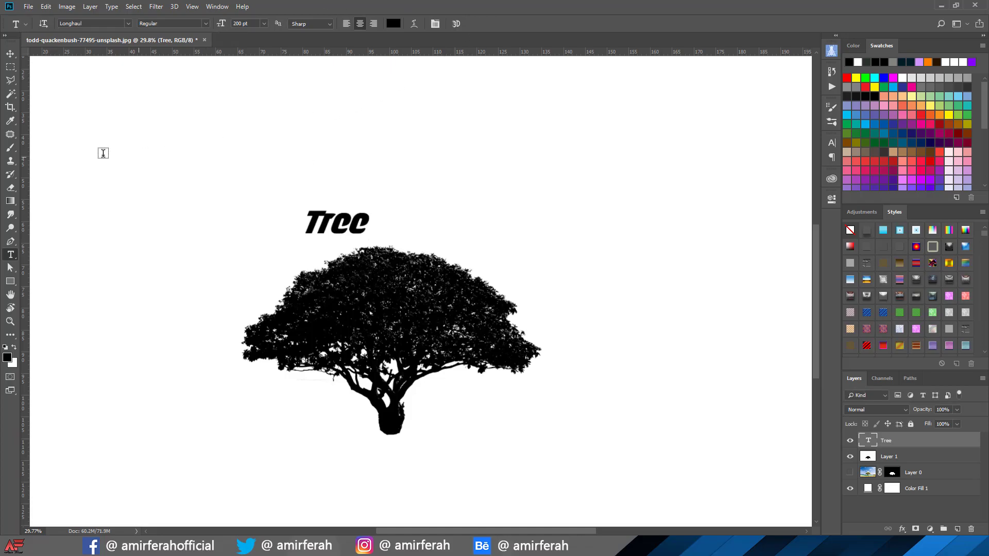
Scale the Tree text up about six times and move it over the tree silhouette.
click(11, 53)
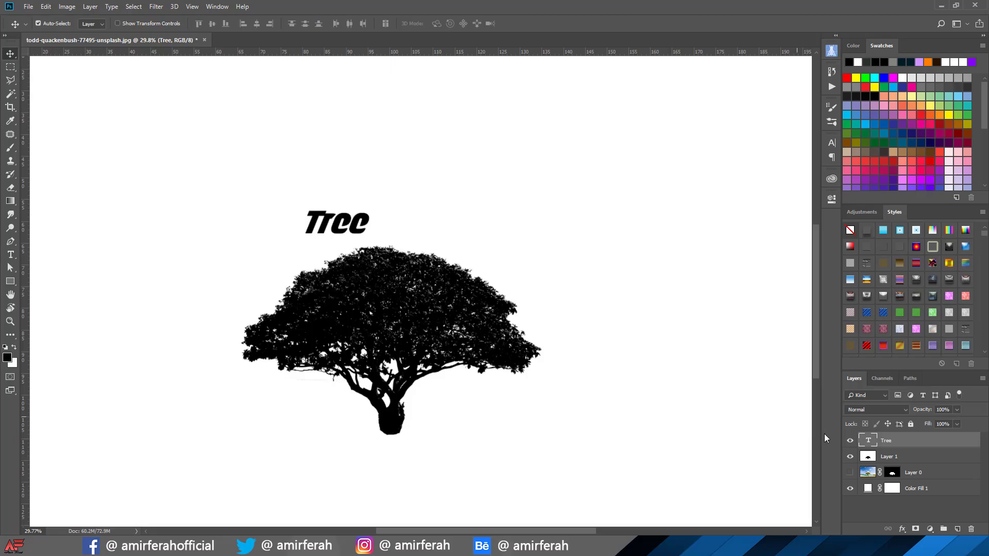
key(ctrl+t)
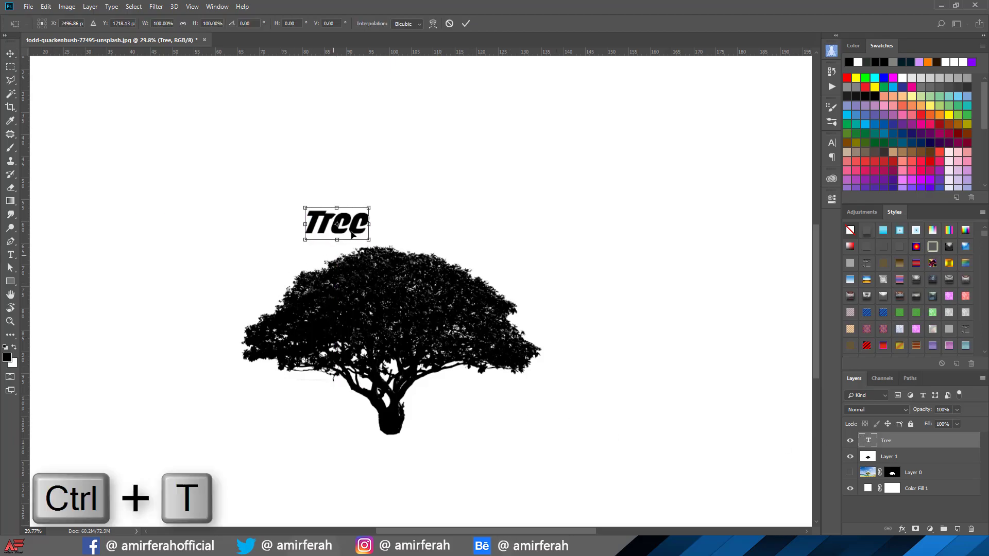
drag(370, 205, 539, 141)
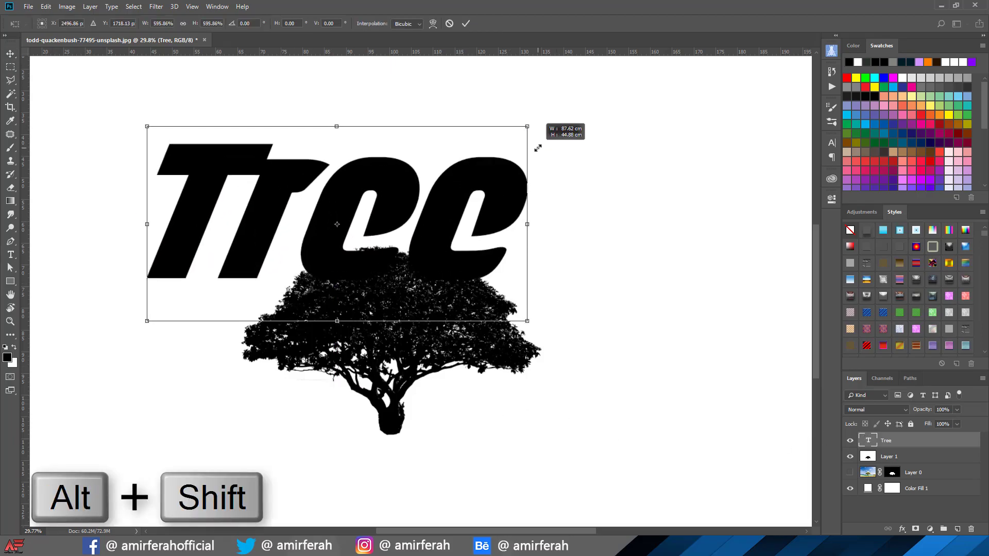
click(466, 24)
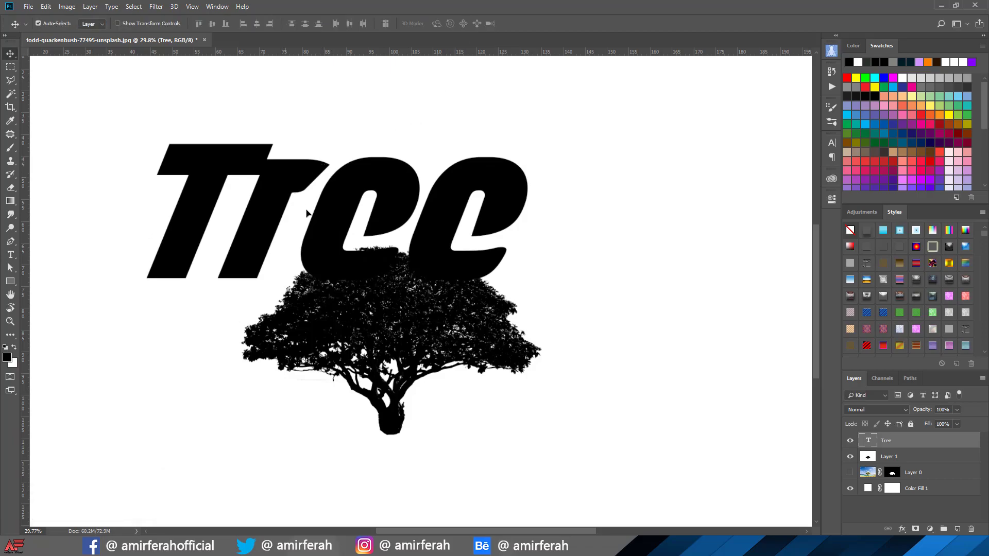
drag(284, 180, 349, 291)
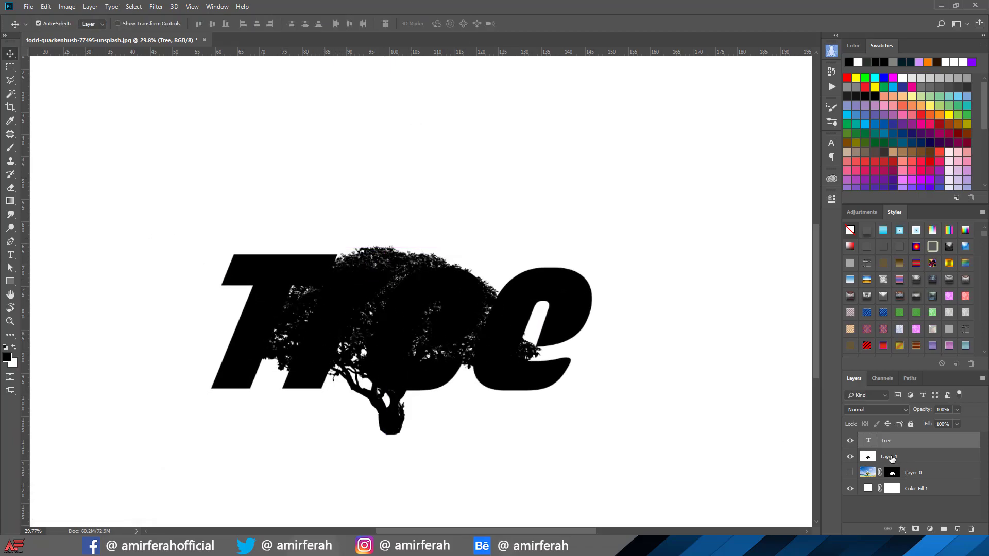
click(889, 457)
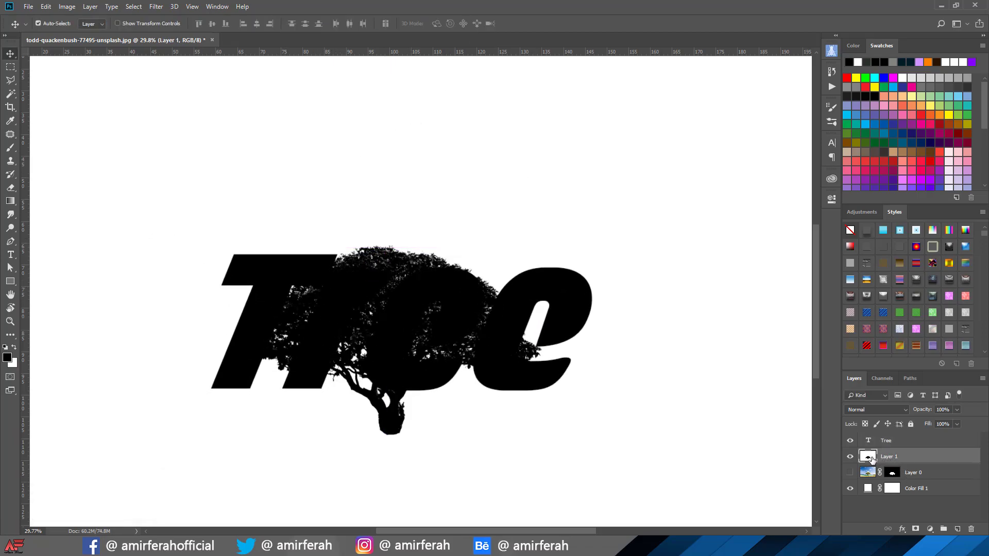
Duplicate Layer 1 and place Layer 1 copy above the Tree text layer.
right_click(871, 459)
right_click(919, 462)
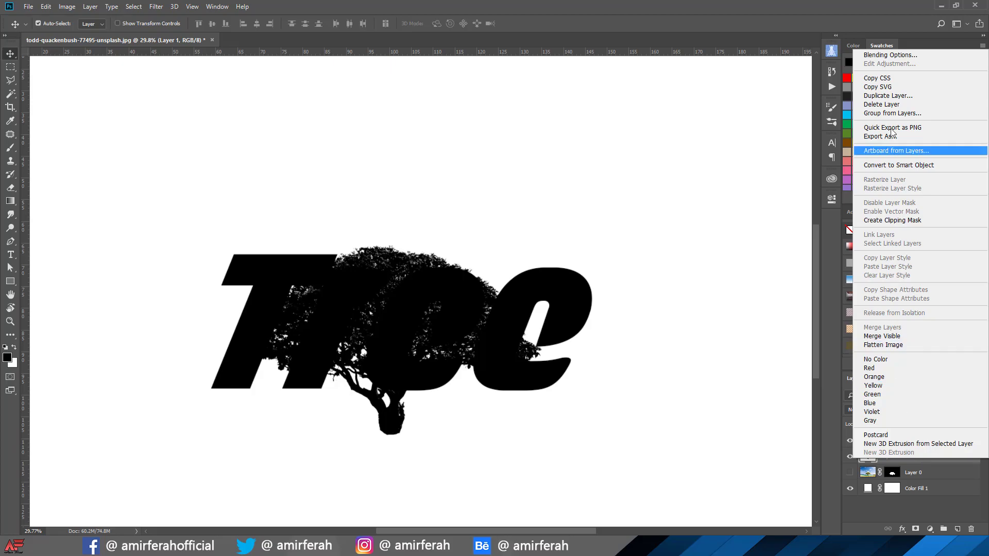
click(898, 96)
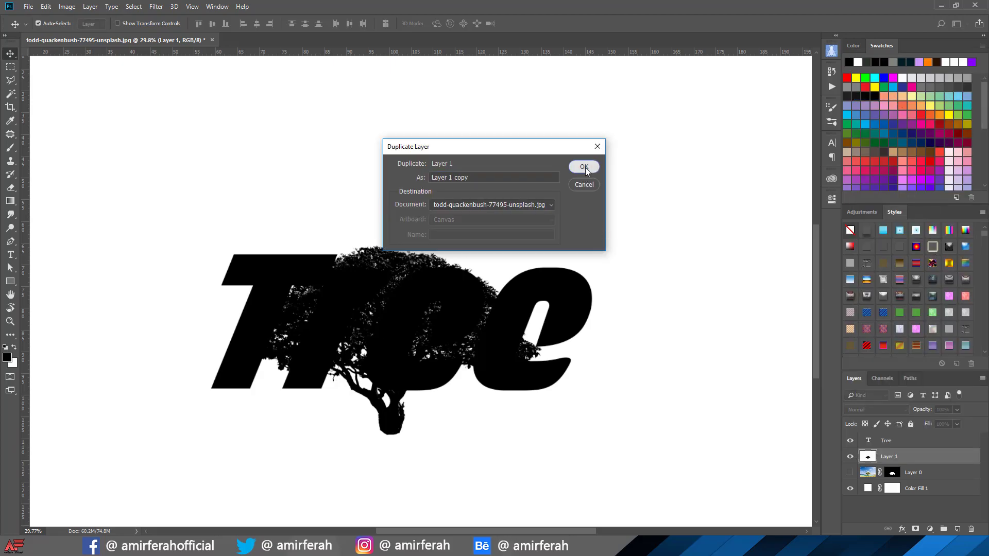
click(584, 167)
drag(875, 458, 875, 435)
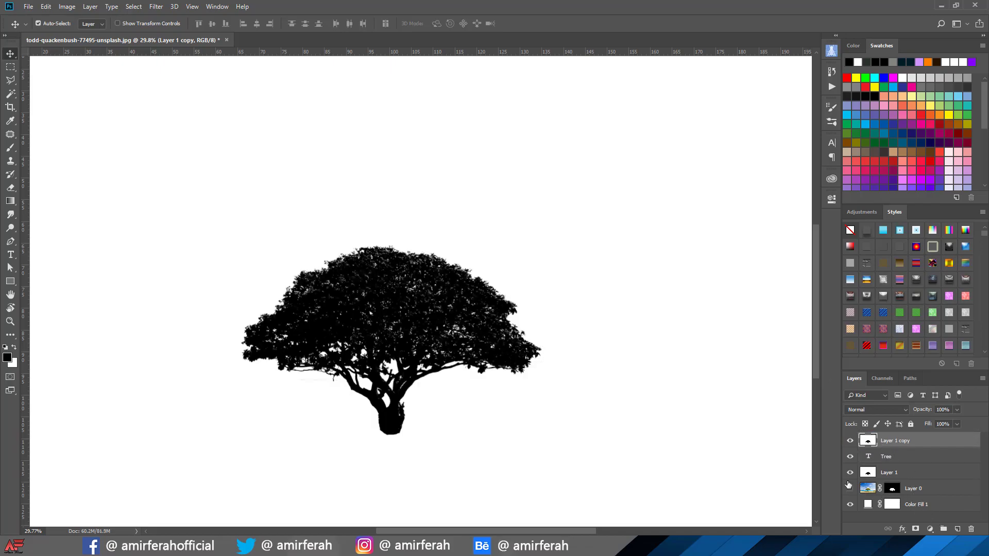
Invert Layer 1 copy to white and clip it inside the Tree letters.
key(ctrl+i)
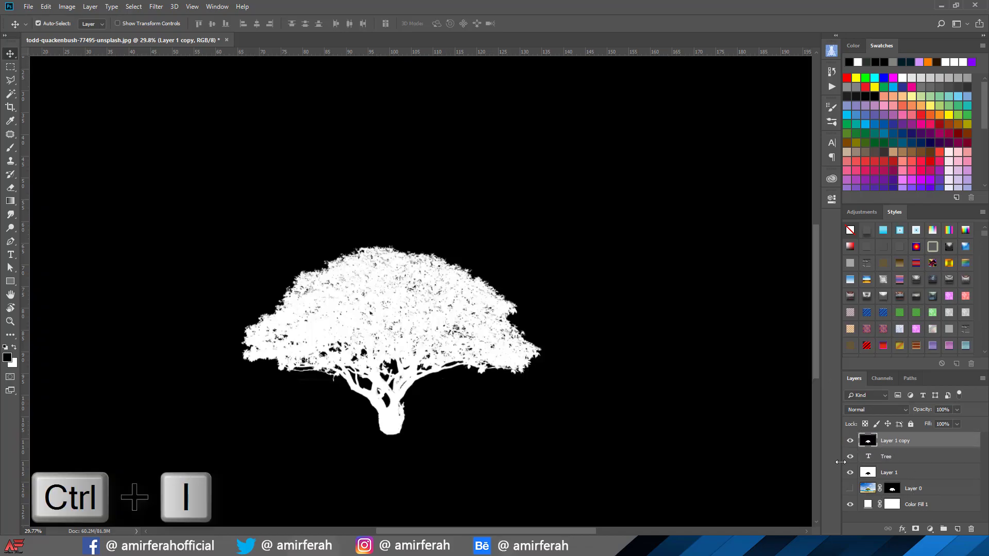
right_click(923, 444)
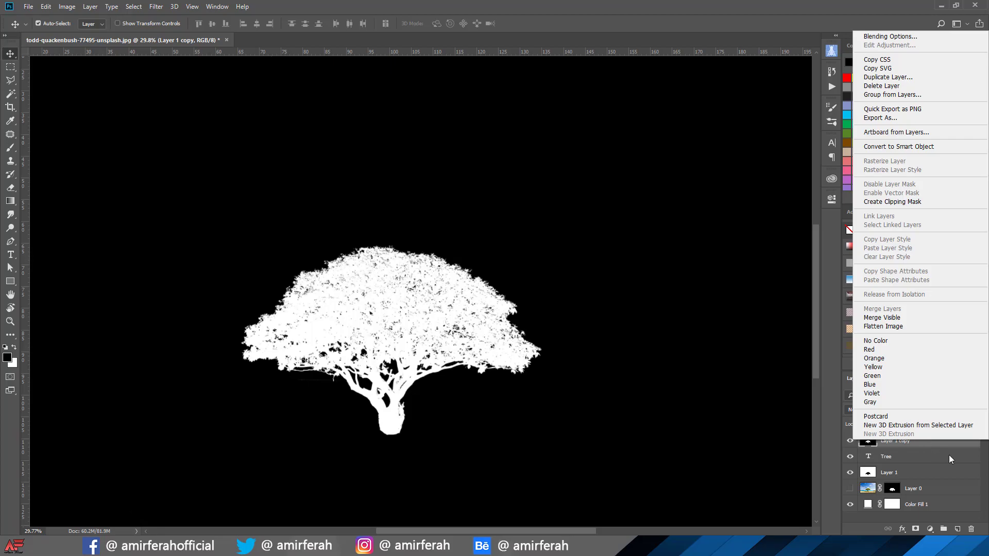
click(919, 203)
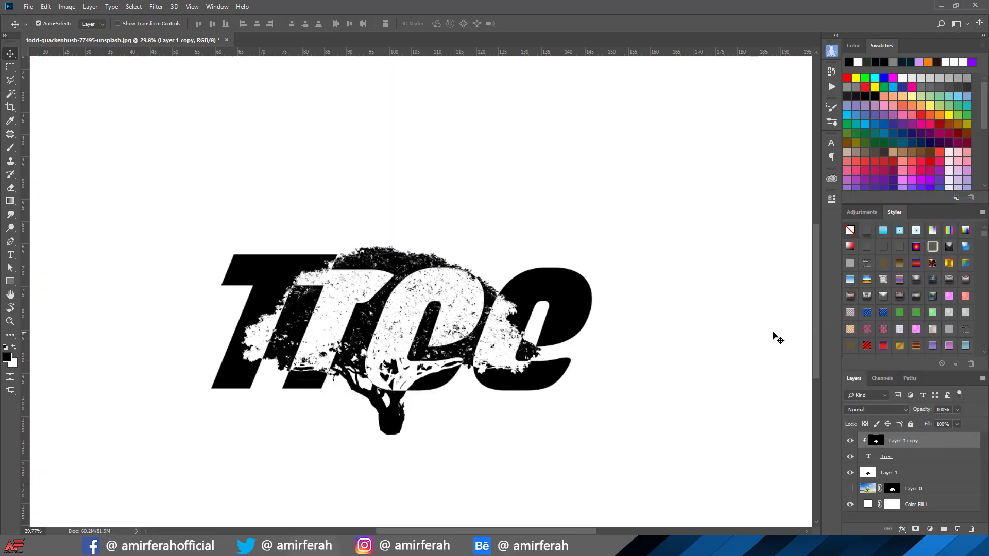
drag(424, 304, 421, 309)
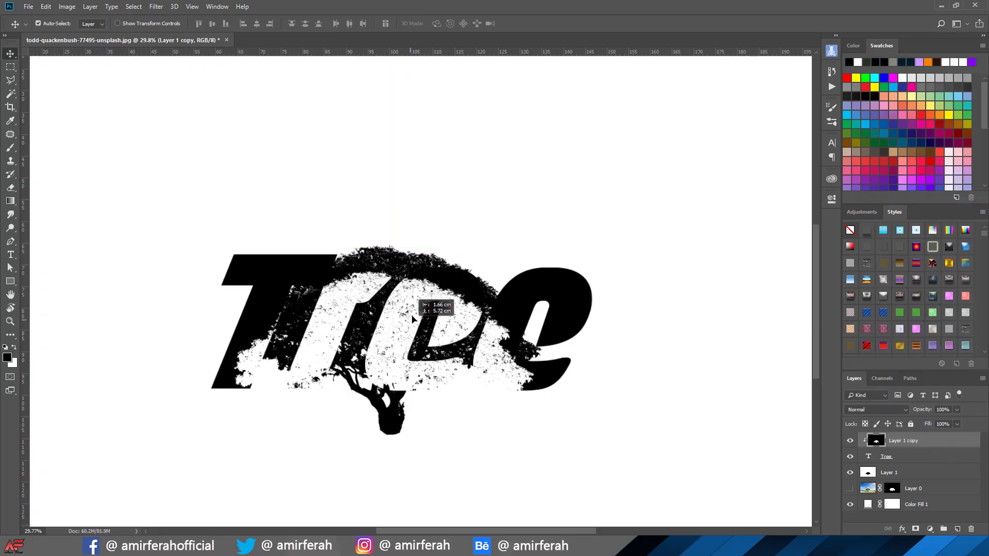
scroll(431, 334, down, 2)
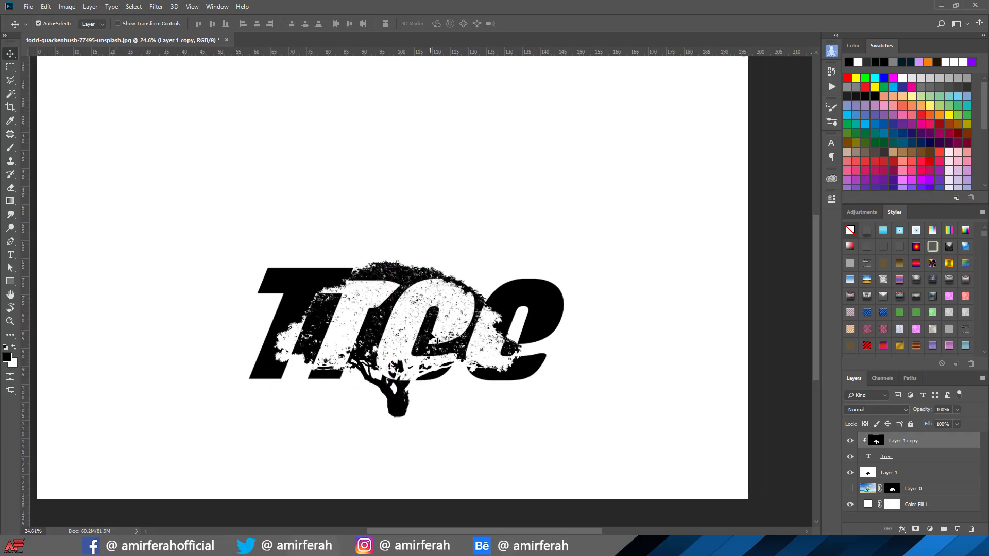
scroll(431, 334, up, 1)
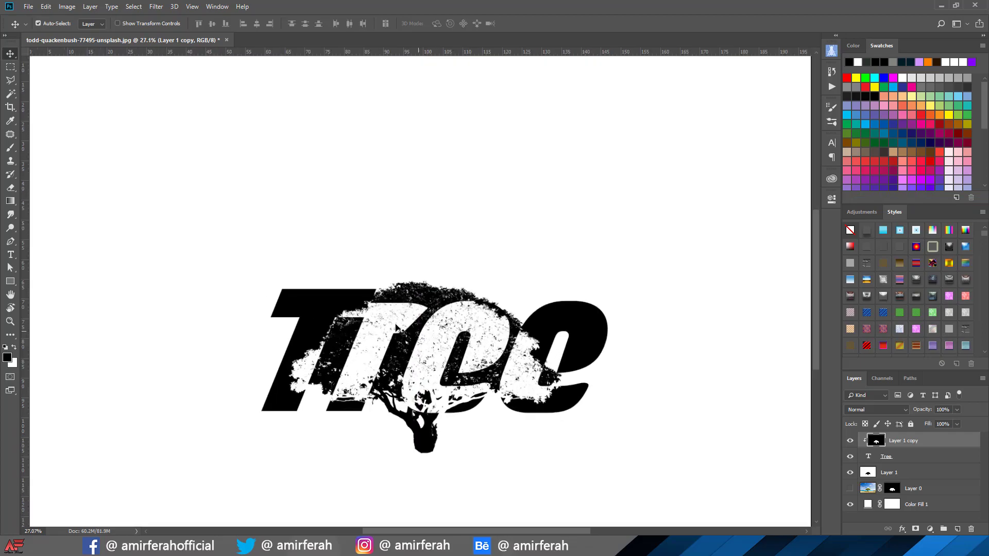
Scale the Tree text down to about 77%.
click(904, 459)
key(ctrl+t)
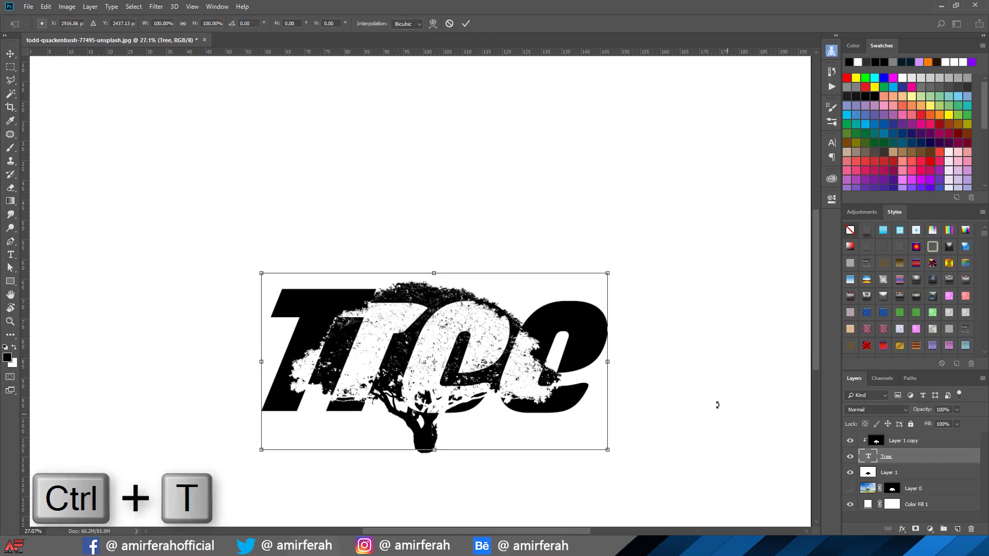
mouse_move(608, 274)
mouse_down()
mouse_move(569, 316)
mouse_move(578, 309)
mouse_up()
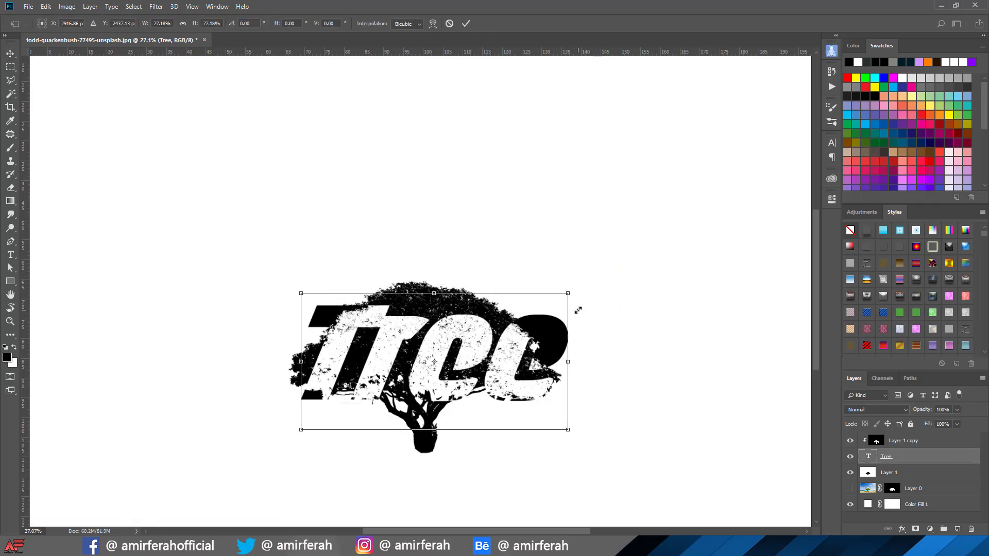